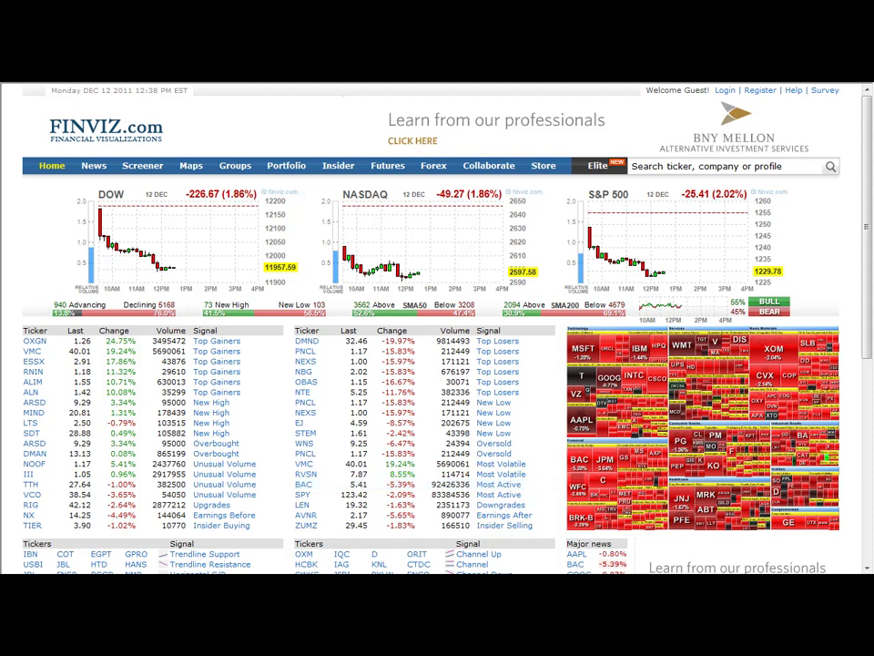
pyautogui.scroll(-3, 437, 328)
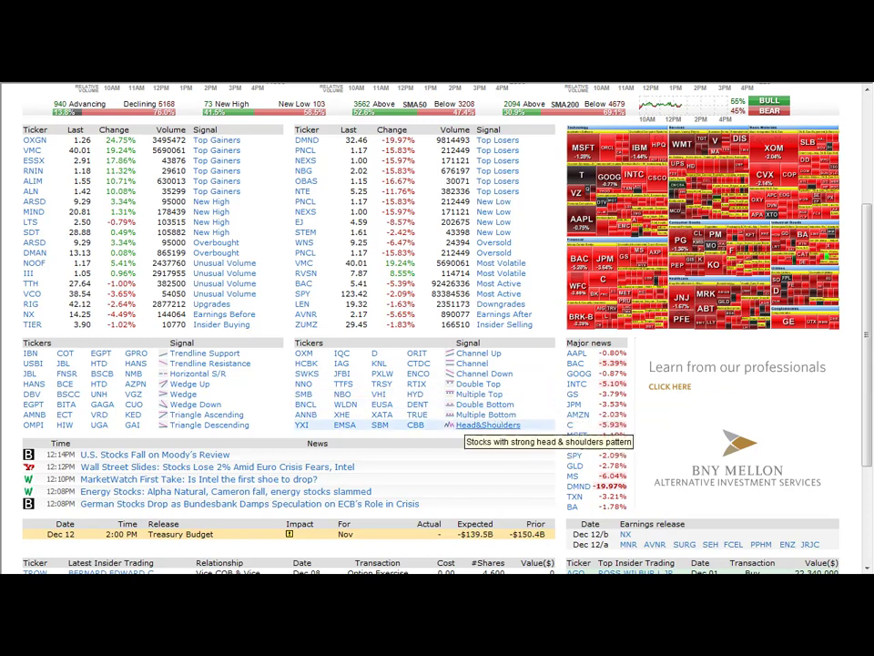
pyautogui.moveTo(415, 424)
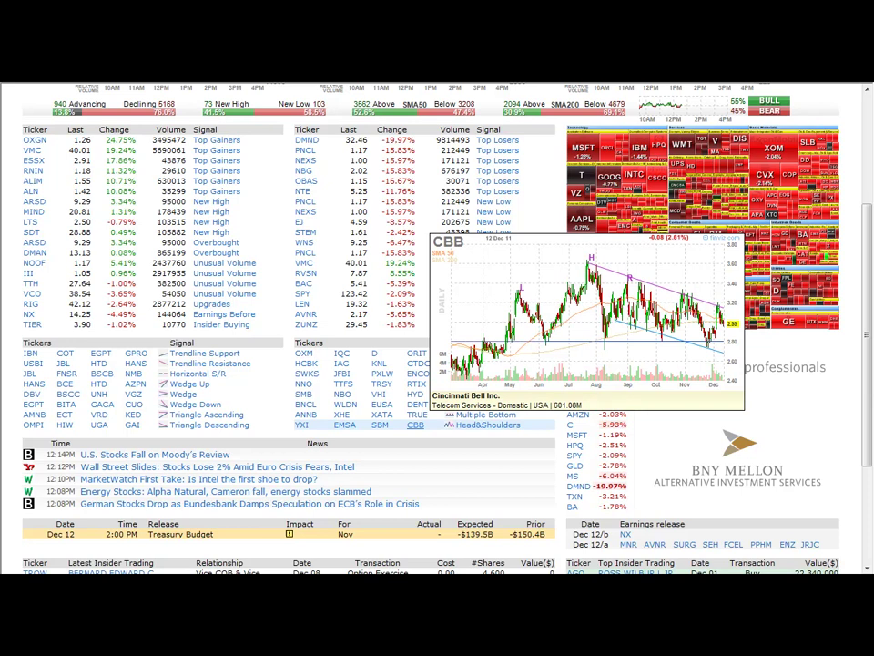
pyautogui.moveTo(379, 425)
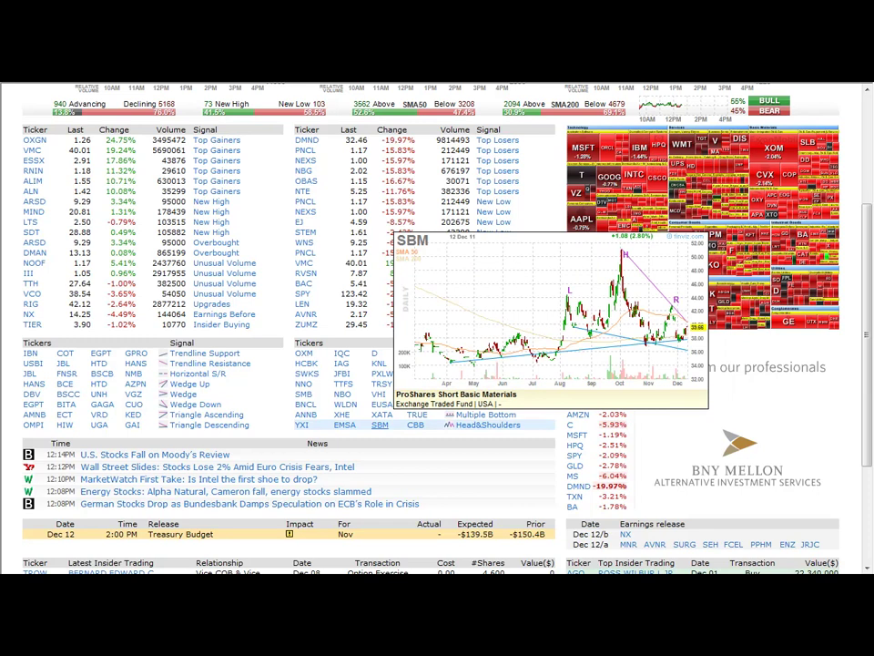
pyautogui.moveTo(301, 426)
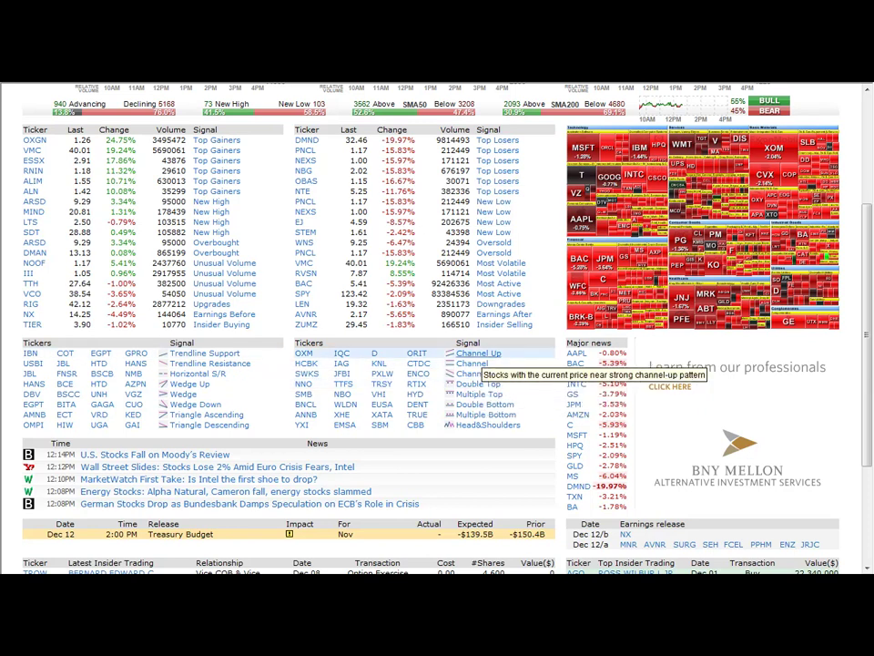
# List the 54 Channel Up stocks as screener charts, keeping Channel Up as the selected signal
pyautogui.click(479, 354)
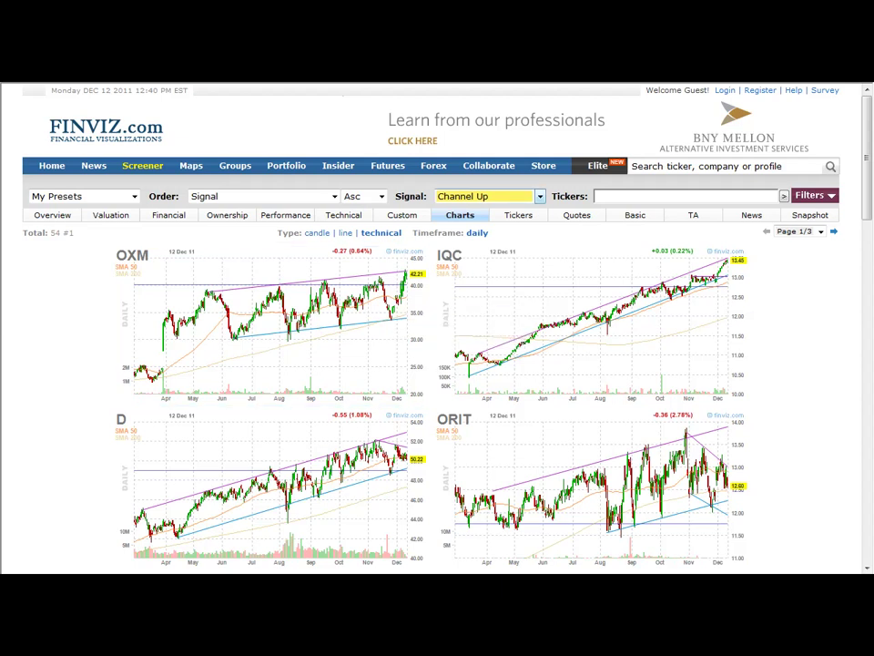
pyautogui.click(539, 196)
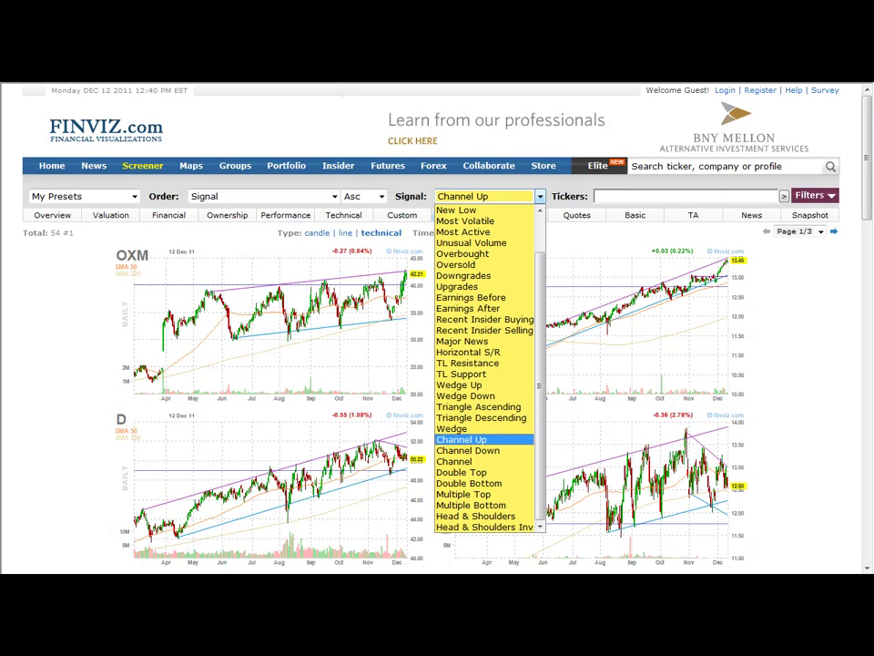
pyautogui.click(464, 439)
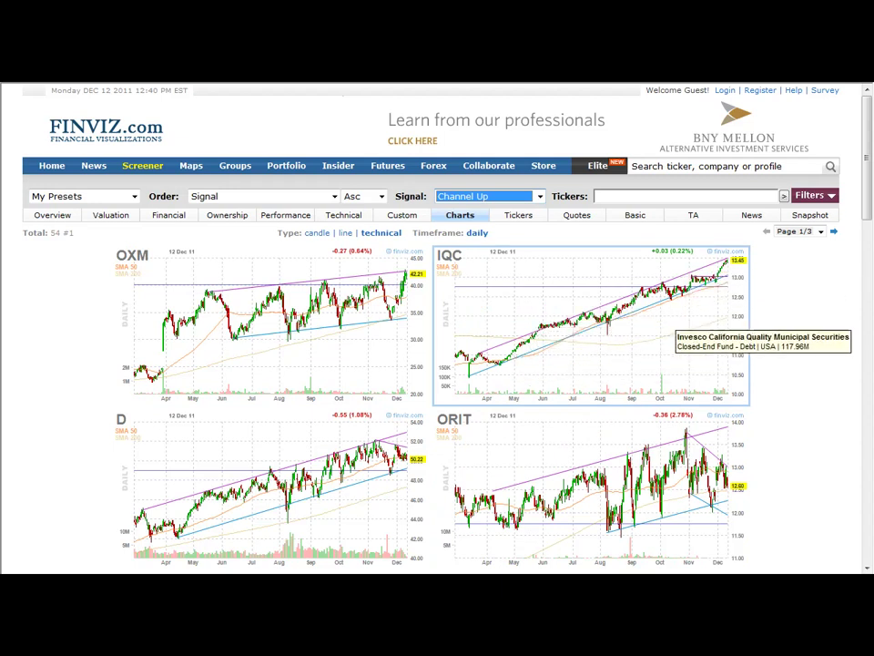
# Scroll through the first page of Channel Up screener charts to its bottom
pyautogui.scroll(-3, 574, 339)
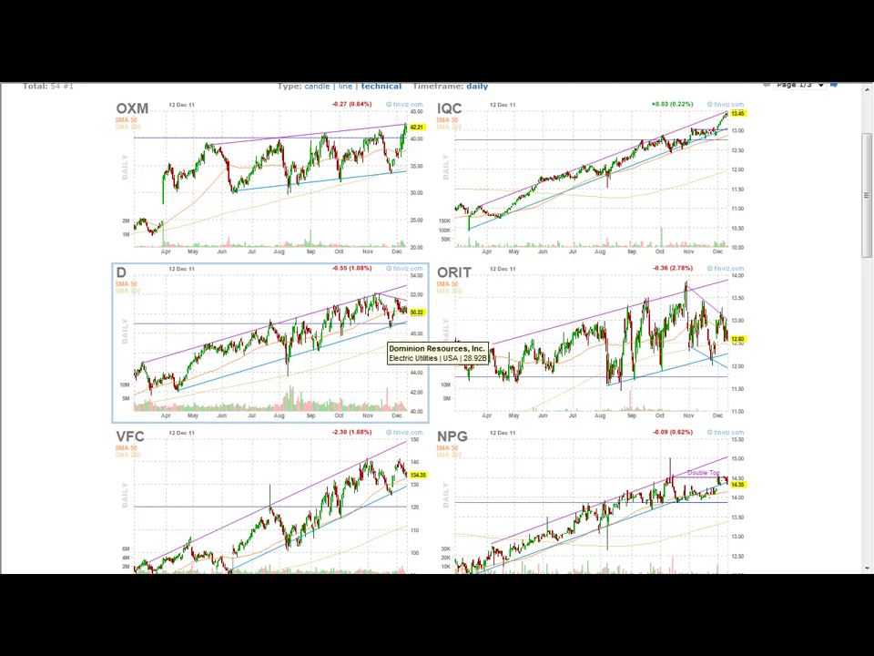
pyautogui.scroll(-3, 390, 341)
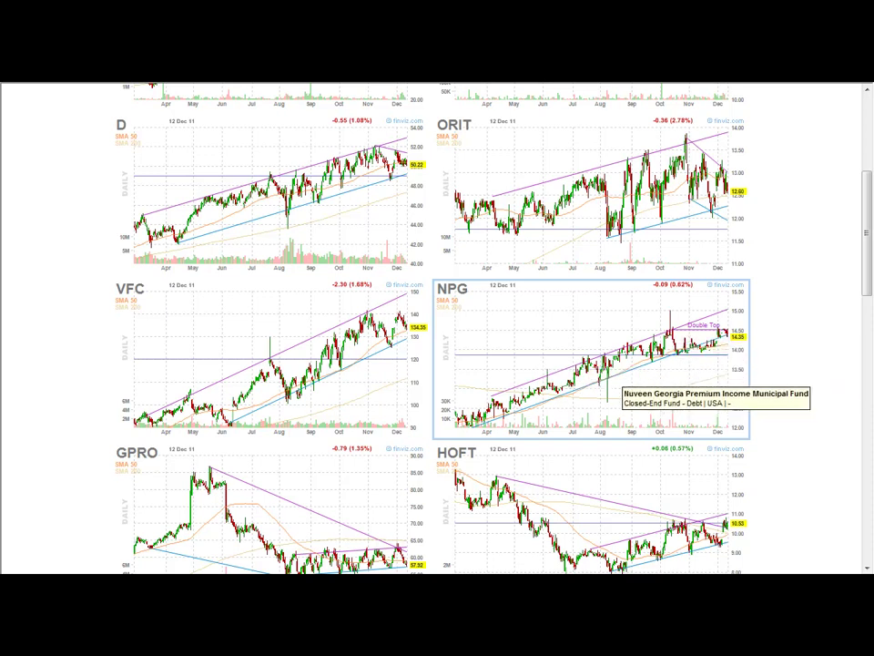
pyautogui.scroll(-3, 619, 387)
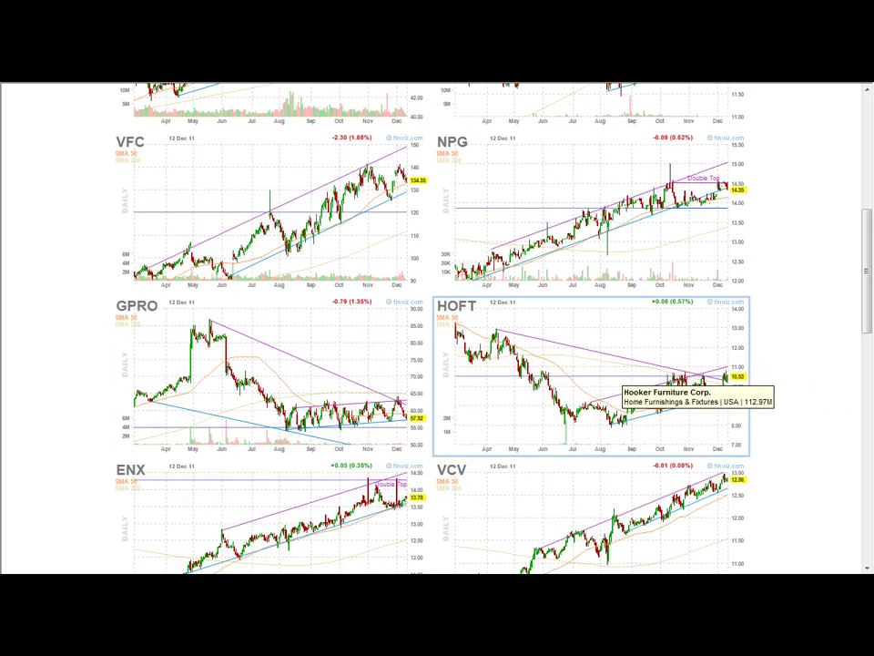
pyautogui.scroll(-3, 622, 389)
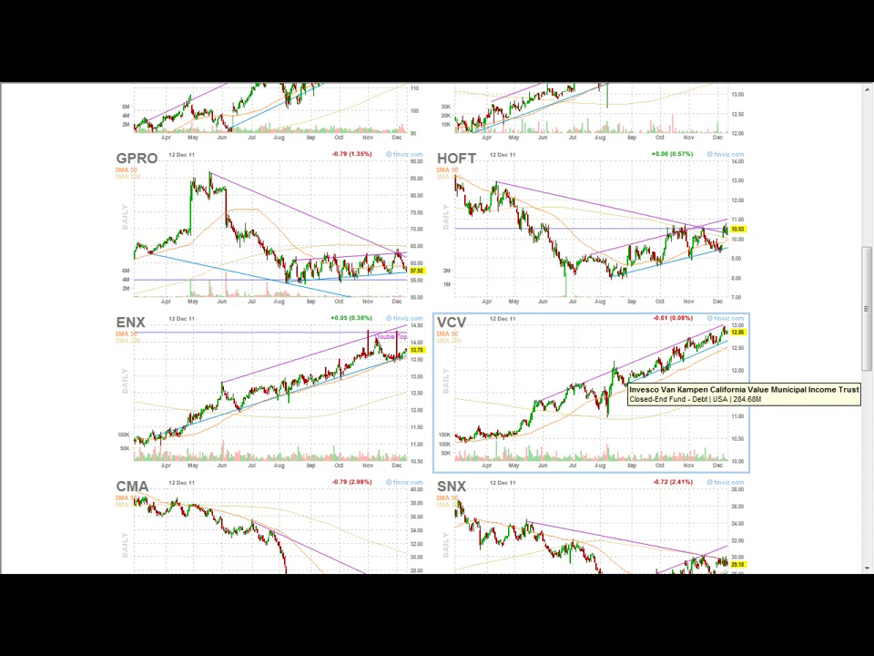
pyautogui.scroll(-4, 622, 386)
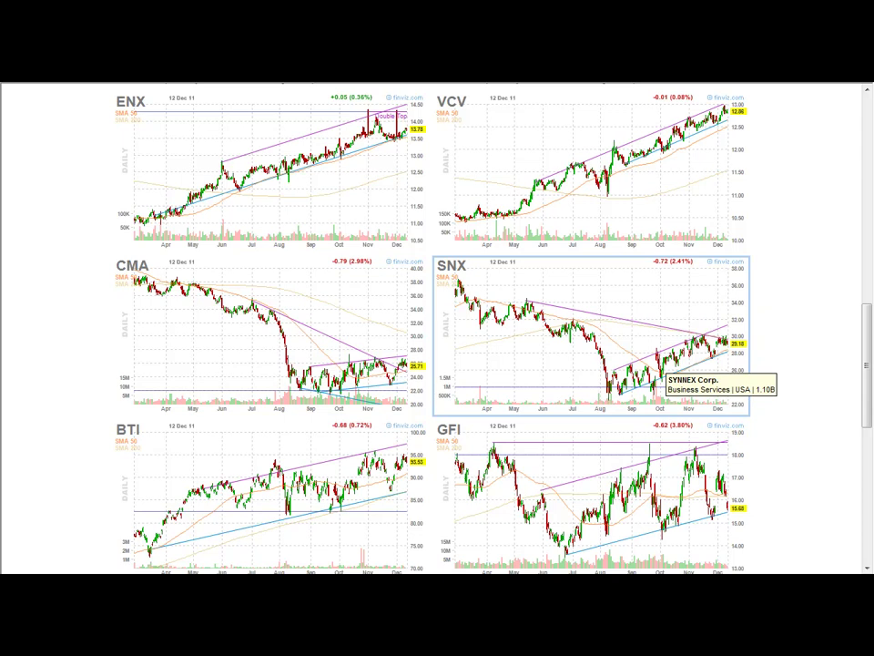
pyautogui.scroll(-2, 663, 344)
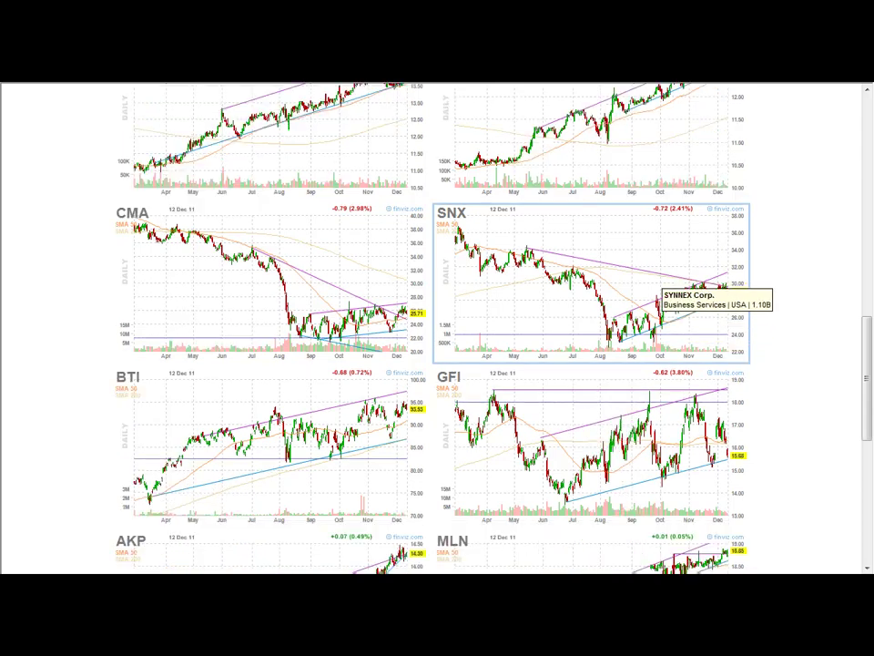
pyautogui.scroll(-1, 661, 343)
pyautogui.scroll(-1, 637, 344)
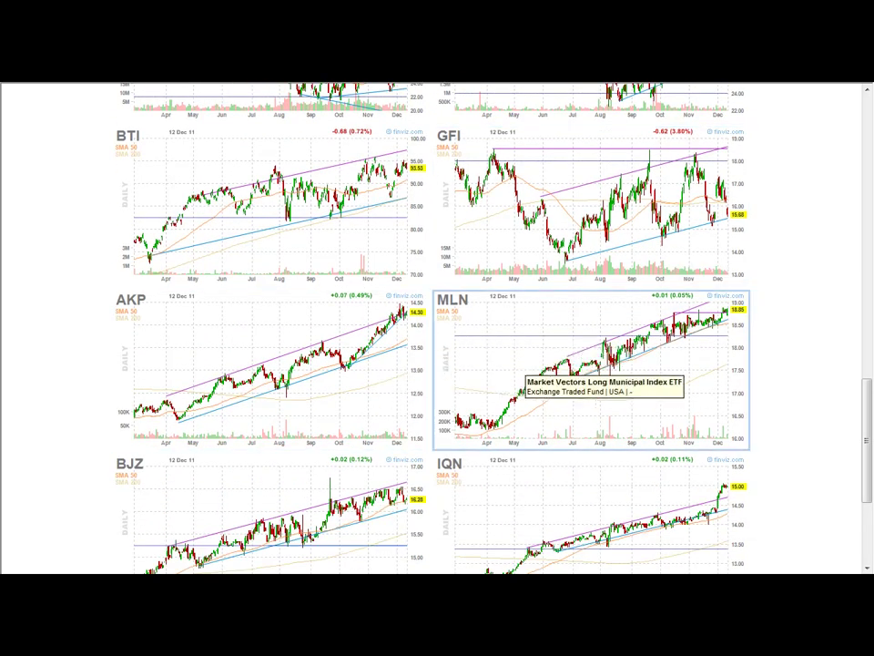
pyautogui.scroll(-2, 520, 390)
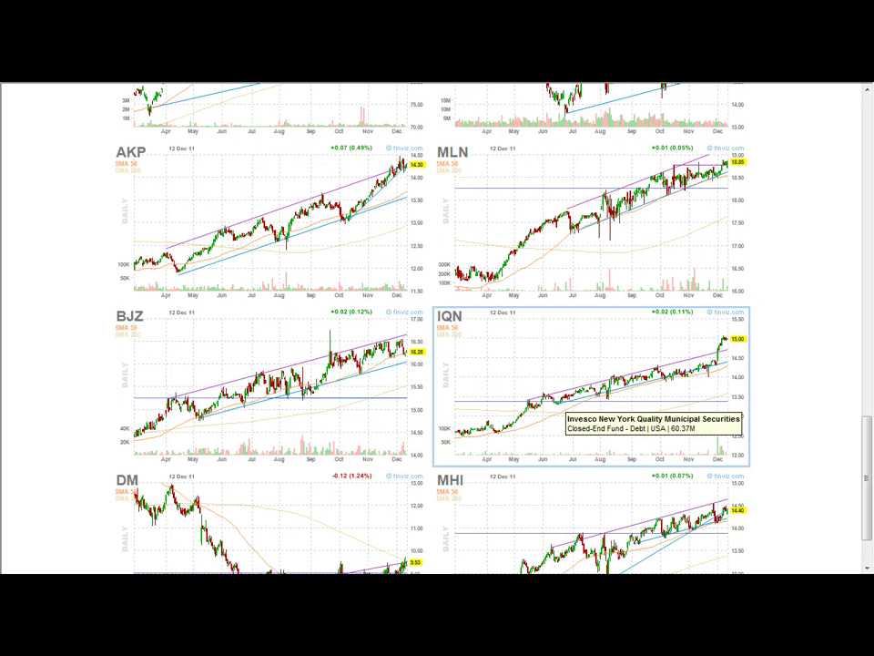
pyautogui.scroll(-1, 291, 414)
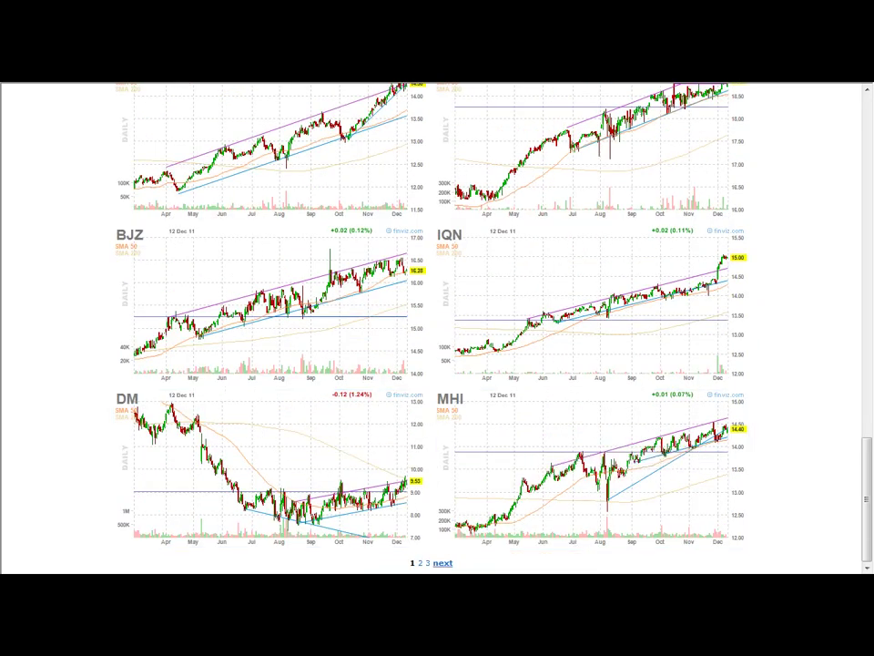
# Move to page 2 and scroll down to its final NPY, PMO, IBB and FRF charts
pyautogui.click(443, 562)
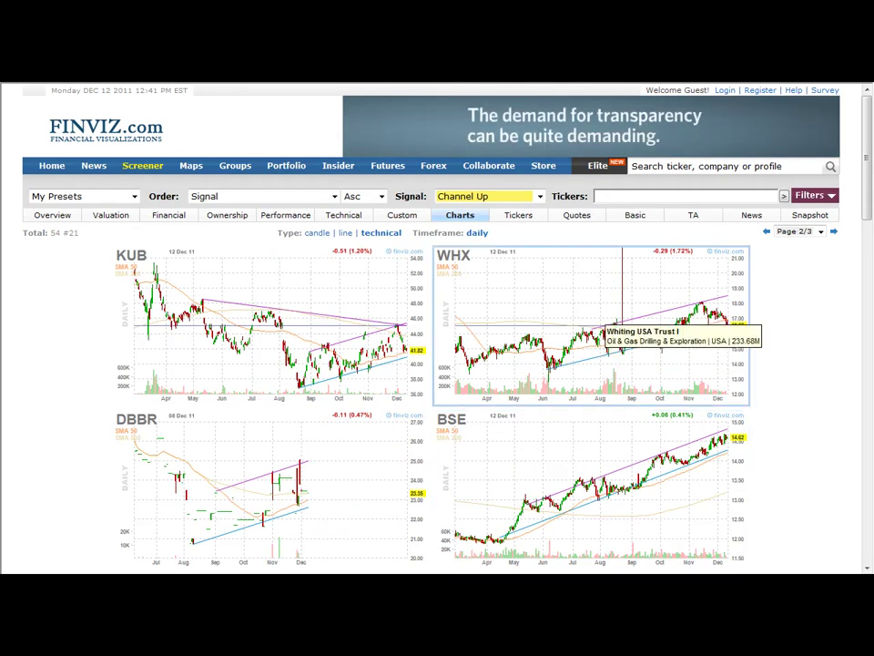
pyautogui.scroll(-5, 530, 466)
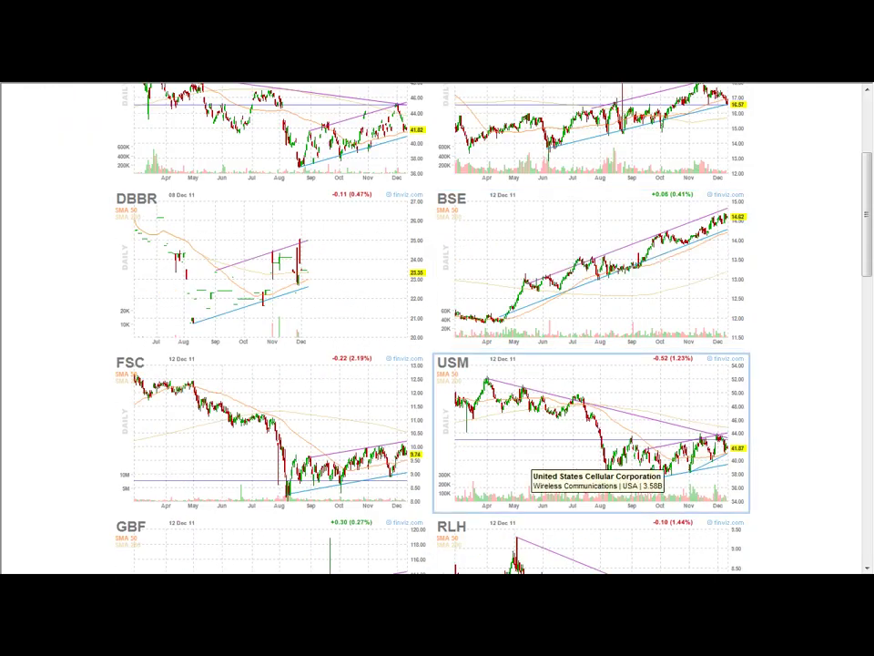
pyautogui.scroll(-8, 530, 467)
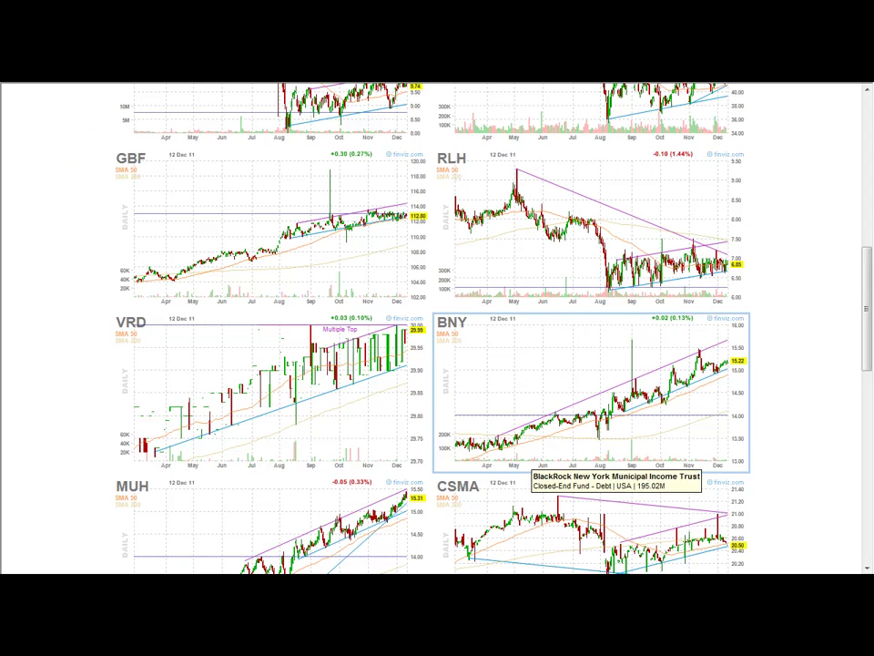
pyautogui.scroll(-3, 530, 466)
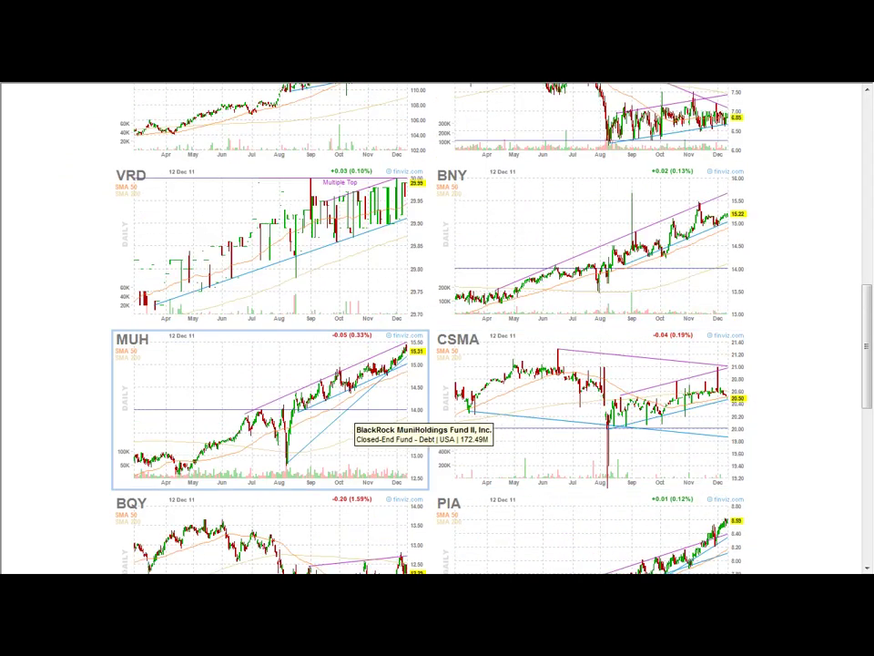
pyautogui.scroll(-3, 355, 425)
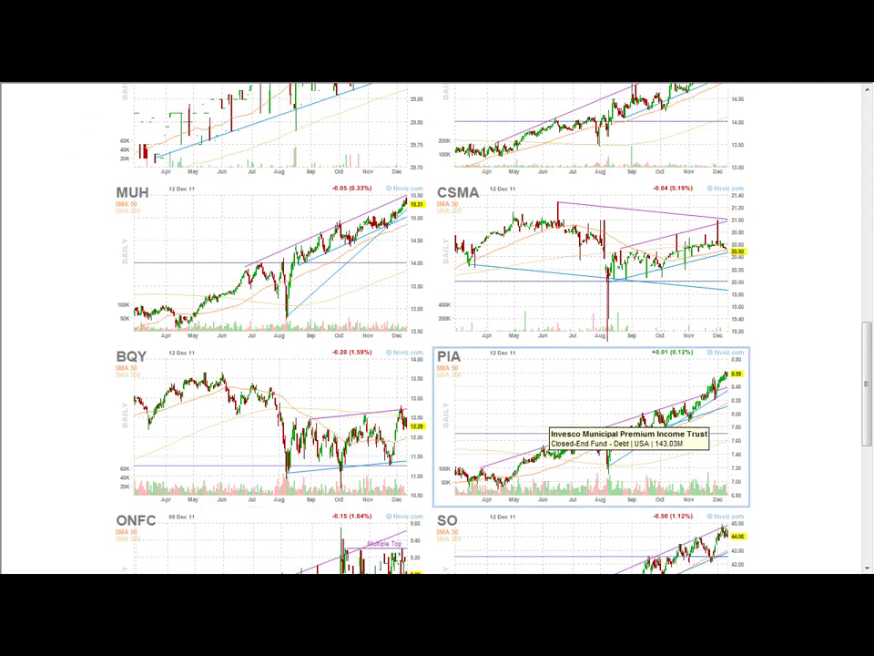
pyautogui.scroll(-5, 450, 432)
pyautogui.scroll(-3, 501, 469)
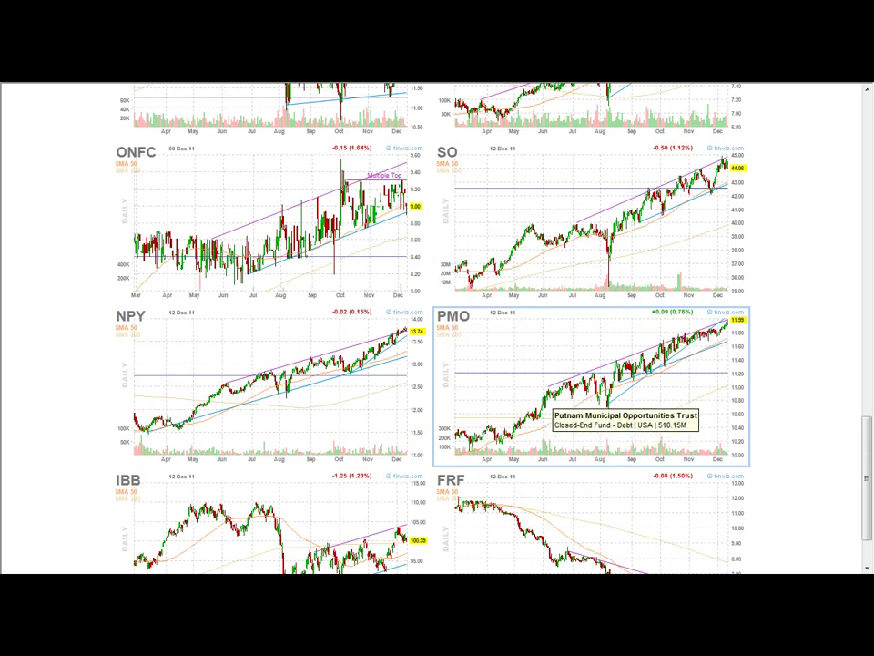
pyautogui.scroll(-2, 546, 415)
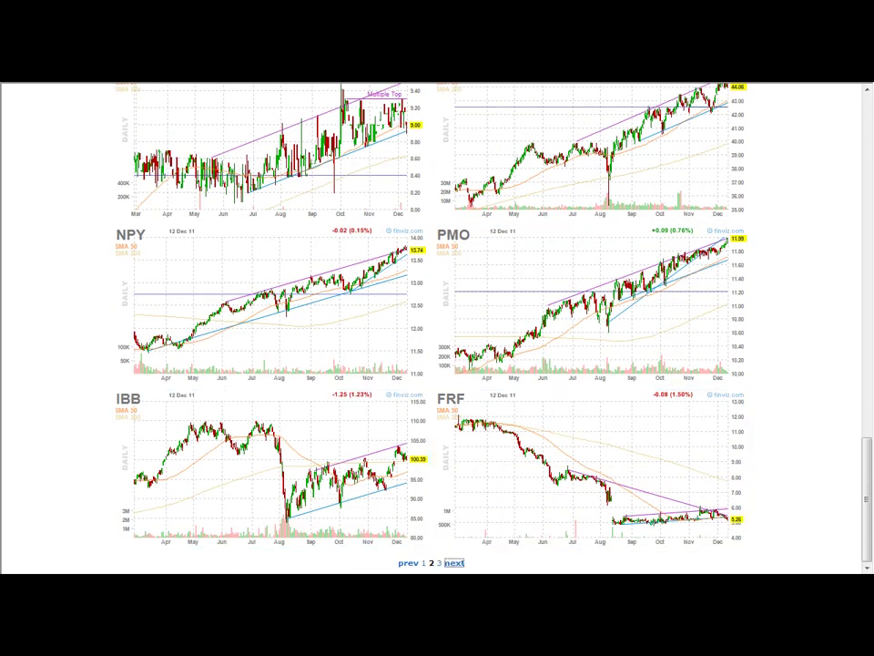
# Go to page 3 of the Channel Up charts and open the Consolidated Edison (ED) quote page
pyautogui.click(453, 563)
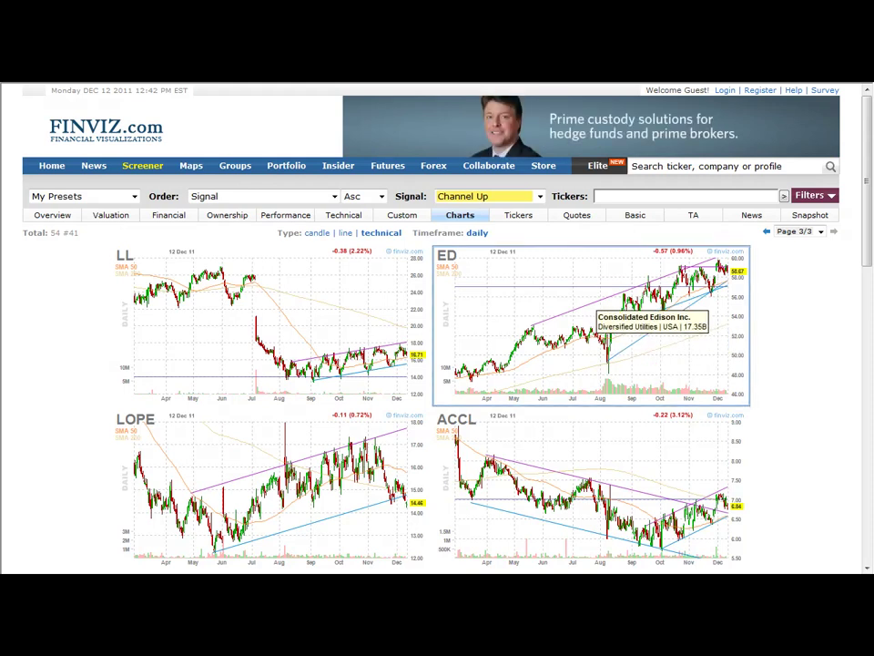
pyautogui.click(592, 314)
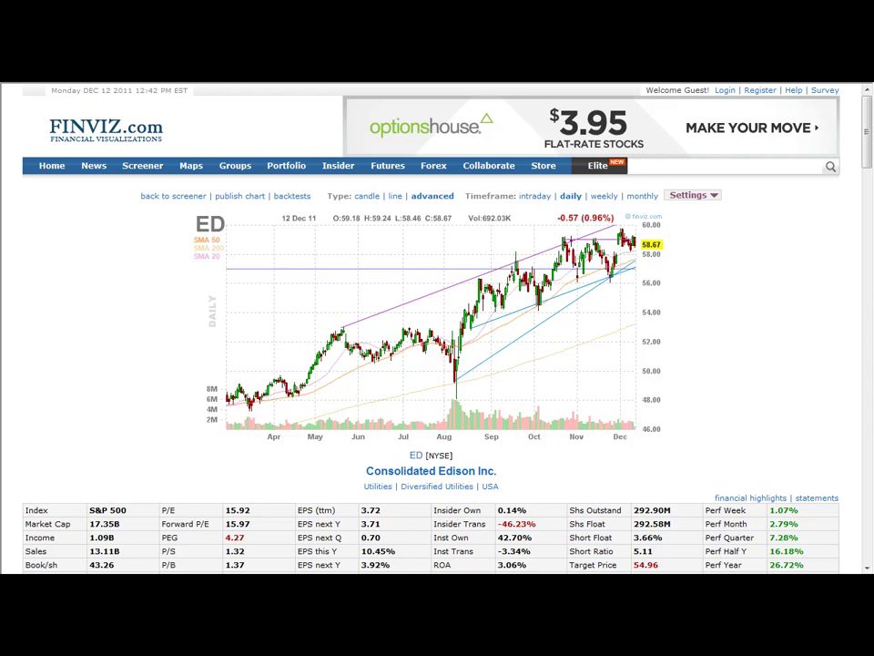
# Scroll down and back up the ED quote page to review its fundamentals table
pyautogui.scroll(-1, 437, 327)
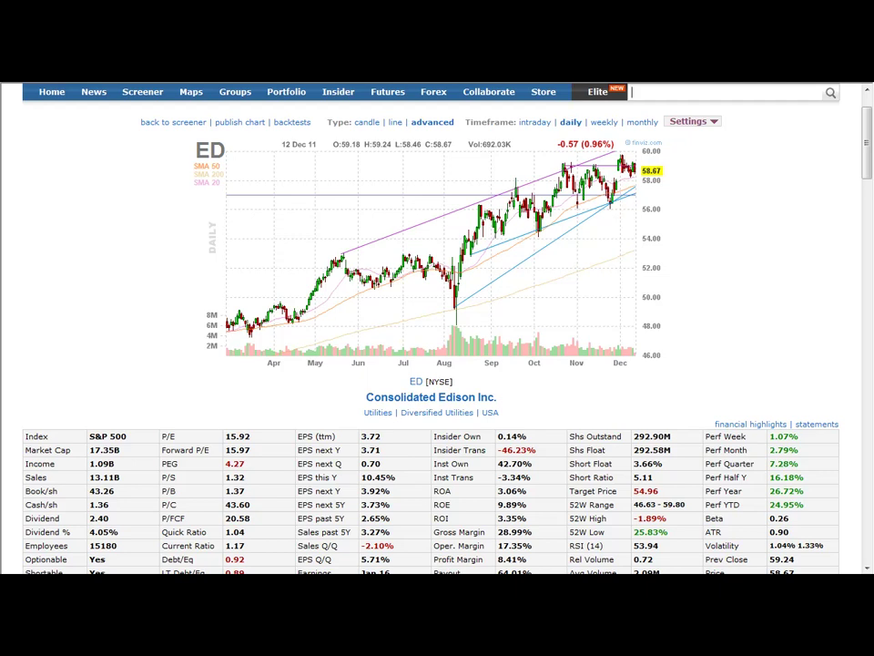
pyautogui.scroll(1, 437, 328)
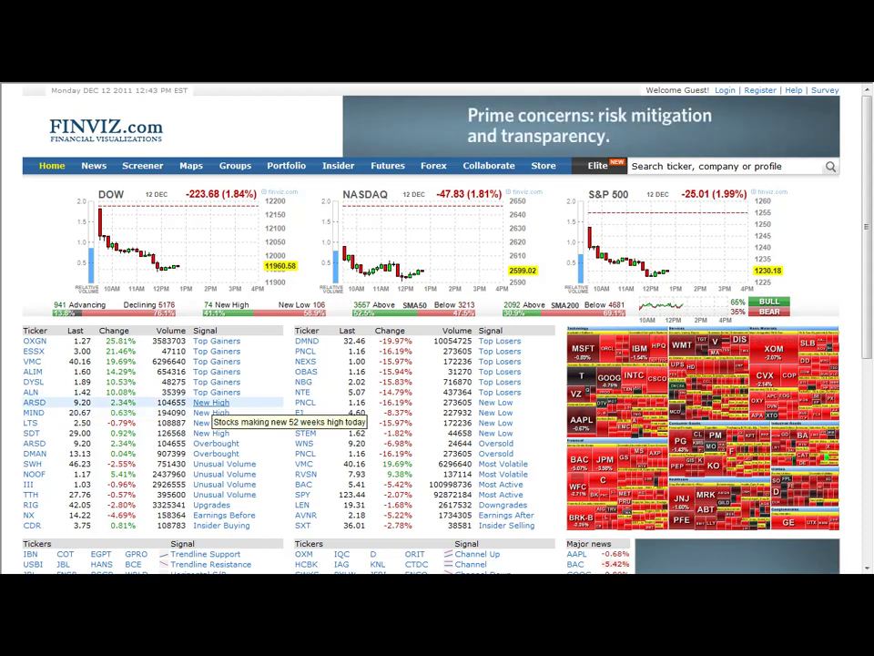
# Scroll the home page down to the pattern signals, news headlines and insider trading sections
pyautogui.moveTo(683, 480)
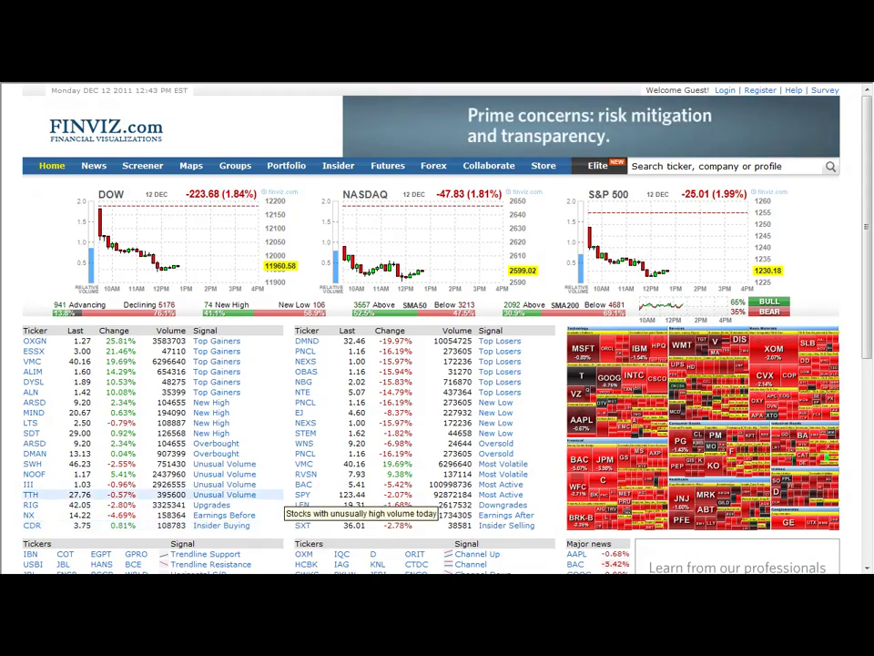
pyautogui.scroll(-3, 222, 525)
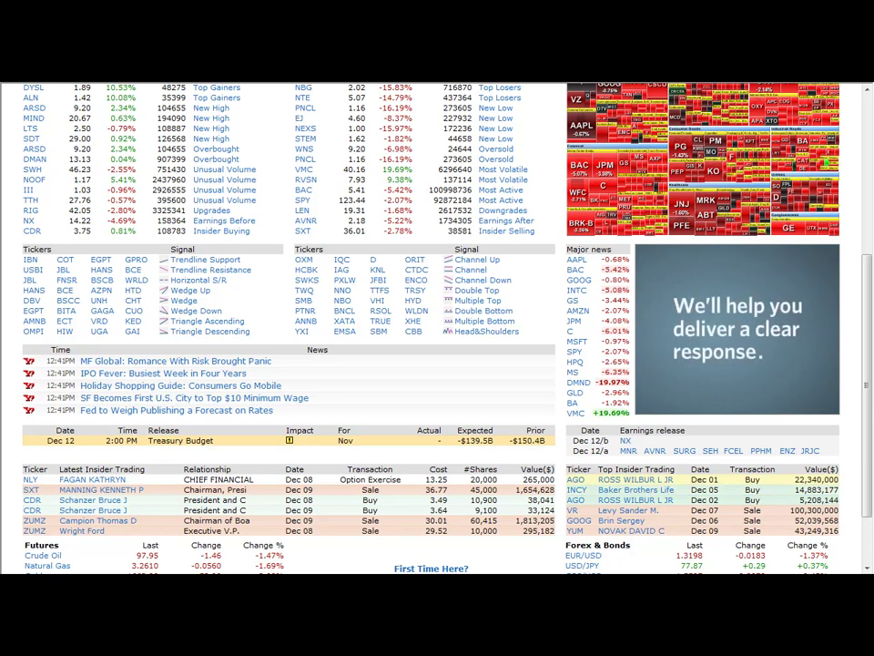
# Scroll back up to the home page header with the DOW, NASDAQ and S&P 500 charts
pyautogui.moveTo(575, 479)
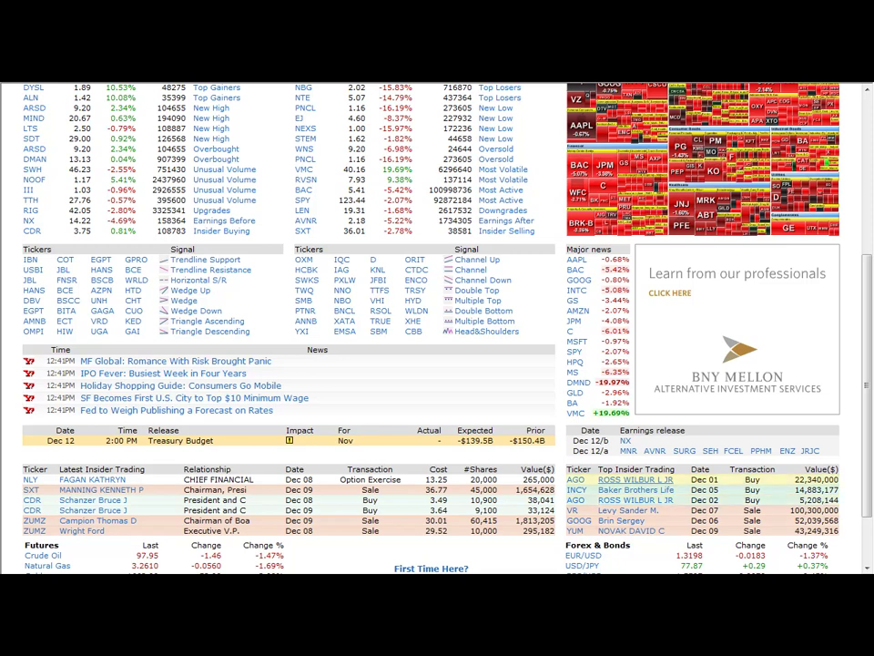
pyautogui.scroll(3, 437, 328)
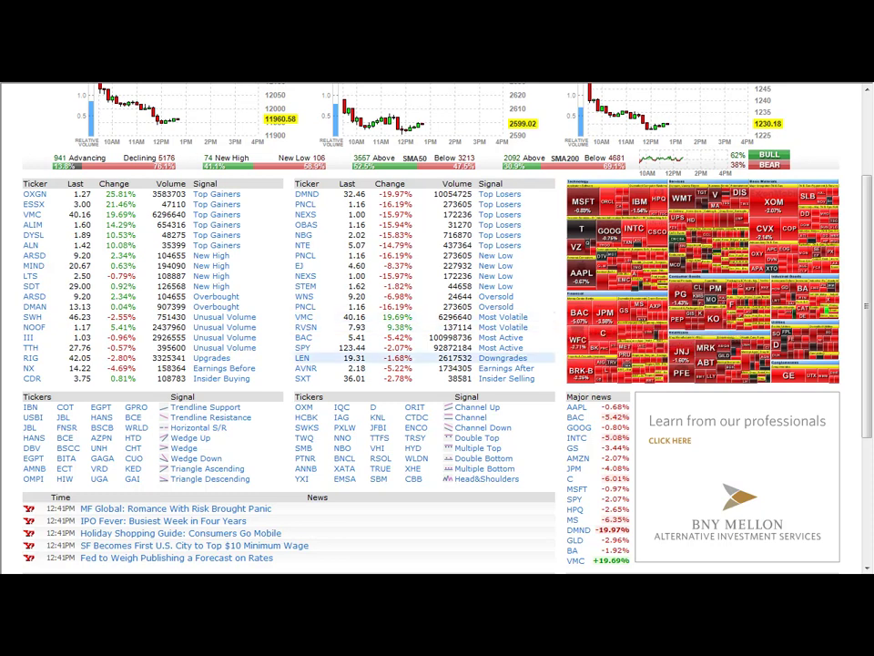
pyautogui.scroll(3, 419, 358)
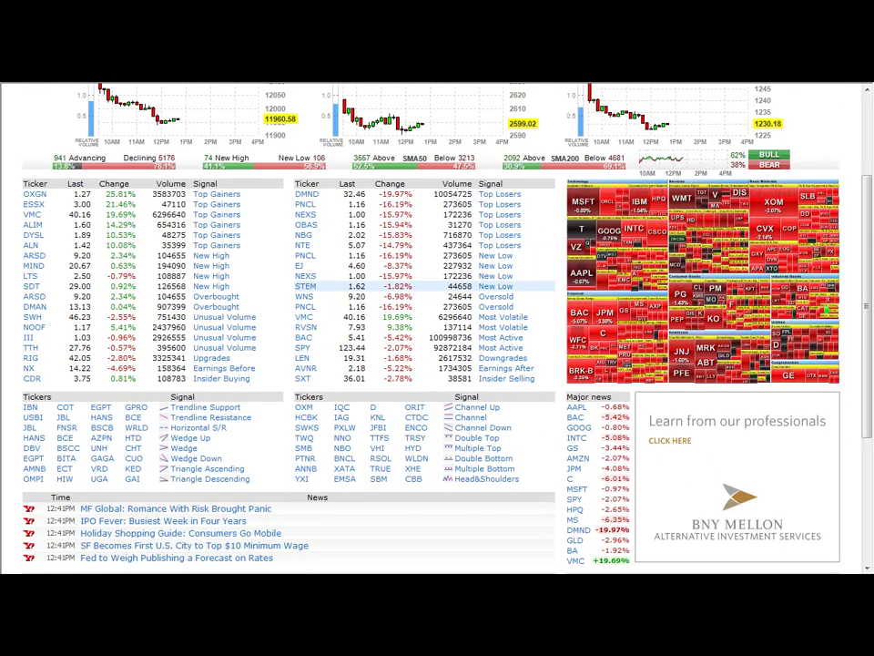
pyautogui.scroll(3, 419, 214)
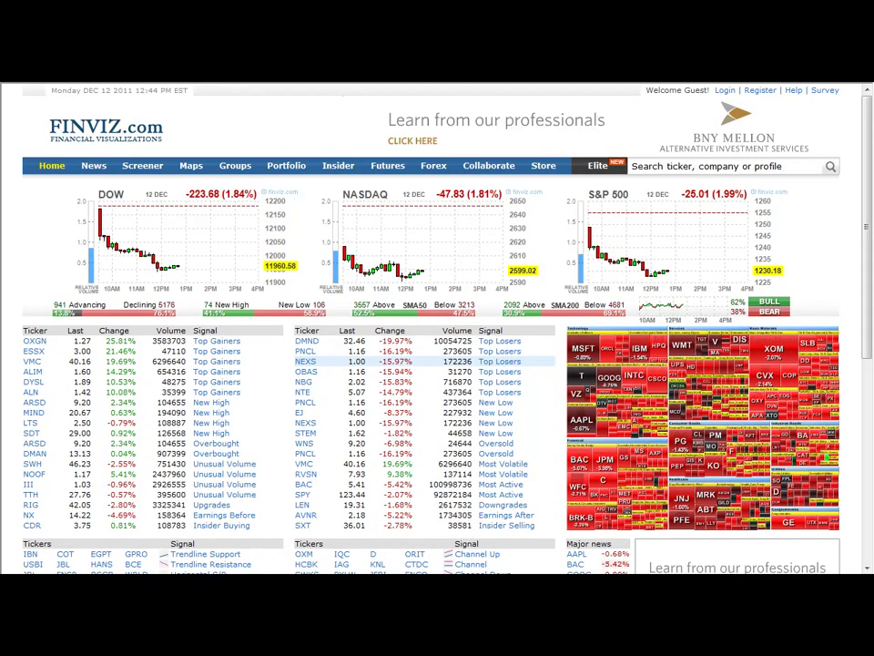